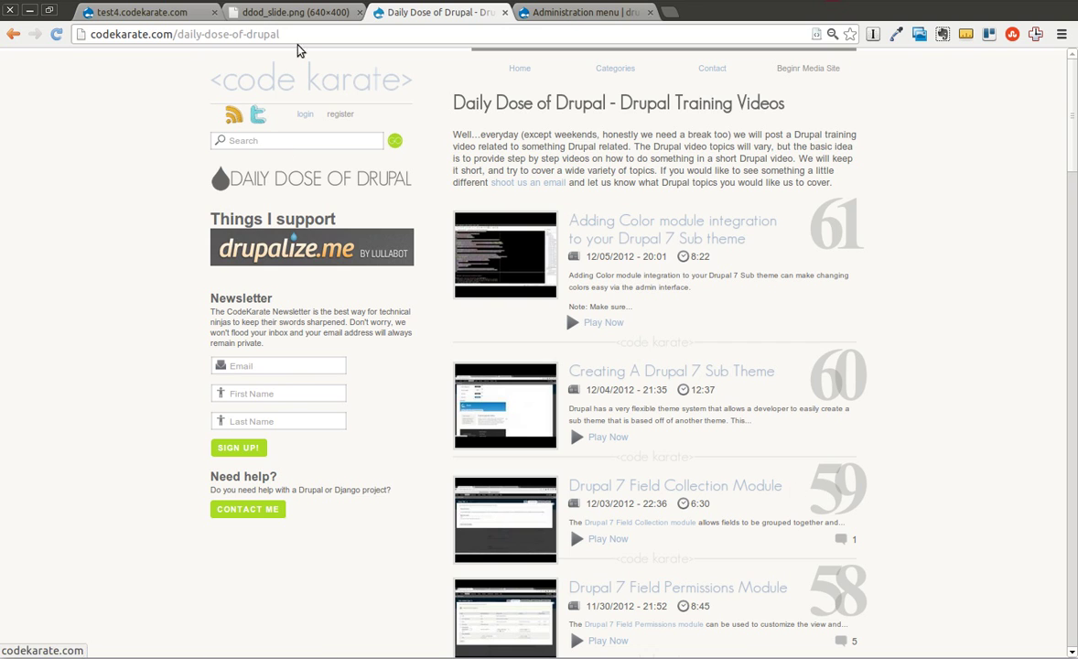
View the ddod_slide.png slide, the Daily Dose of Drupal page, and the Administration menu project page on drupal.org
click(270, 12)
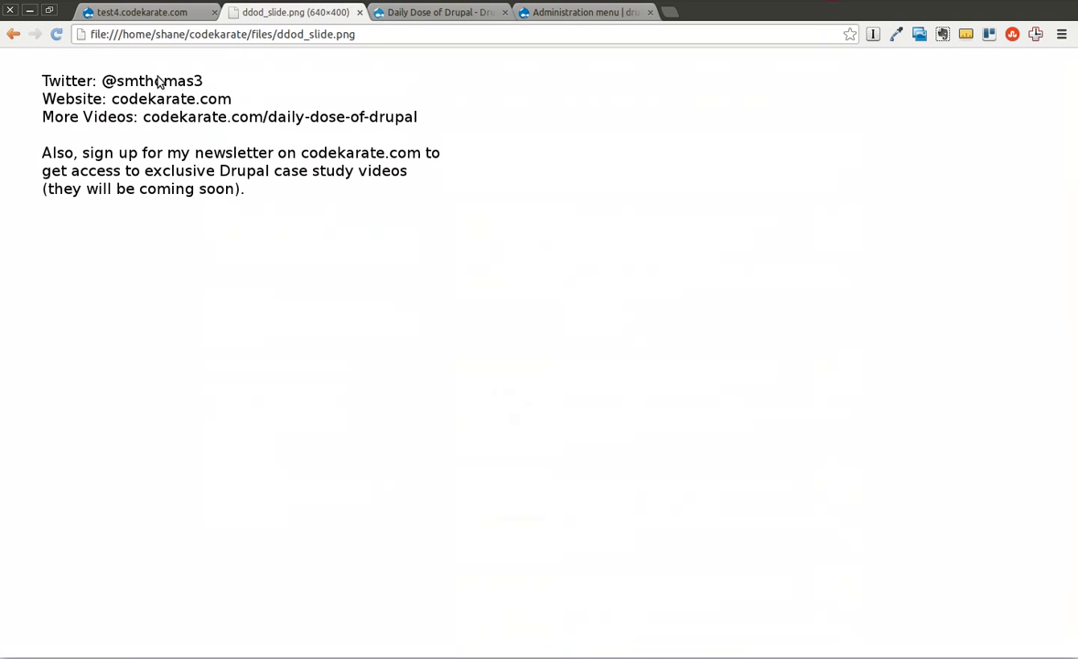
click(397, 14)
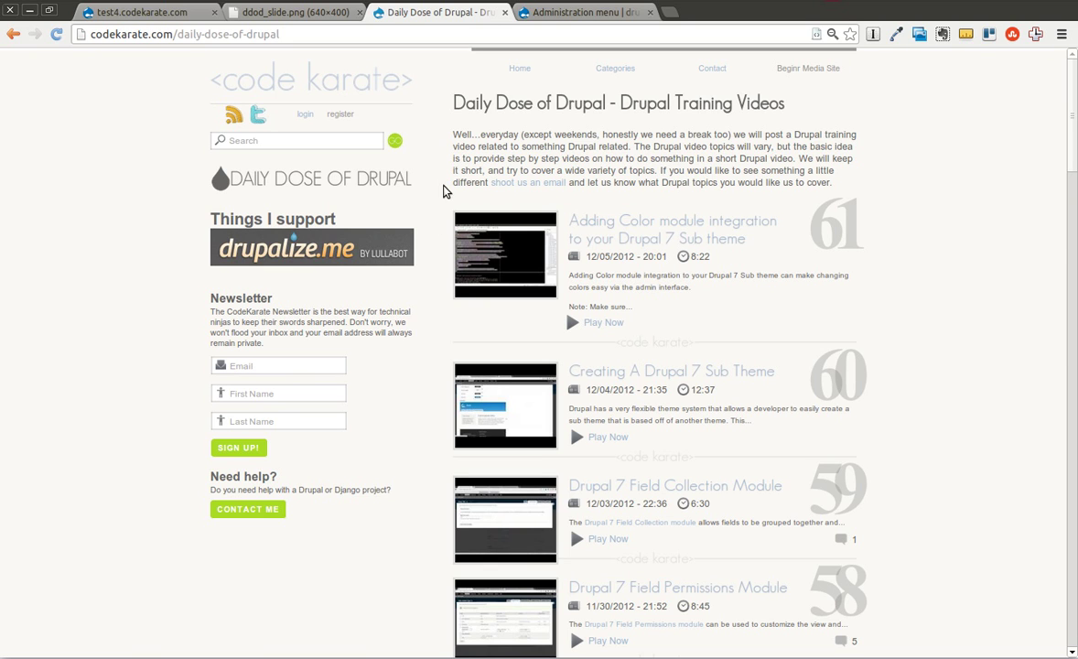
click(546, 11)
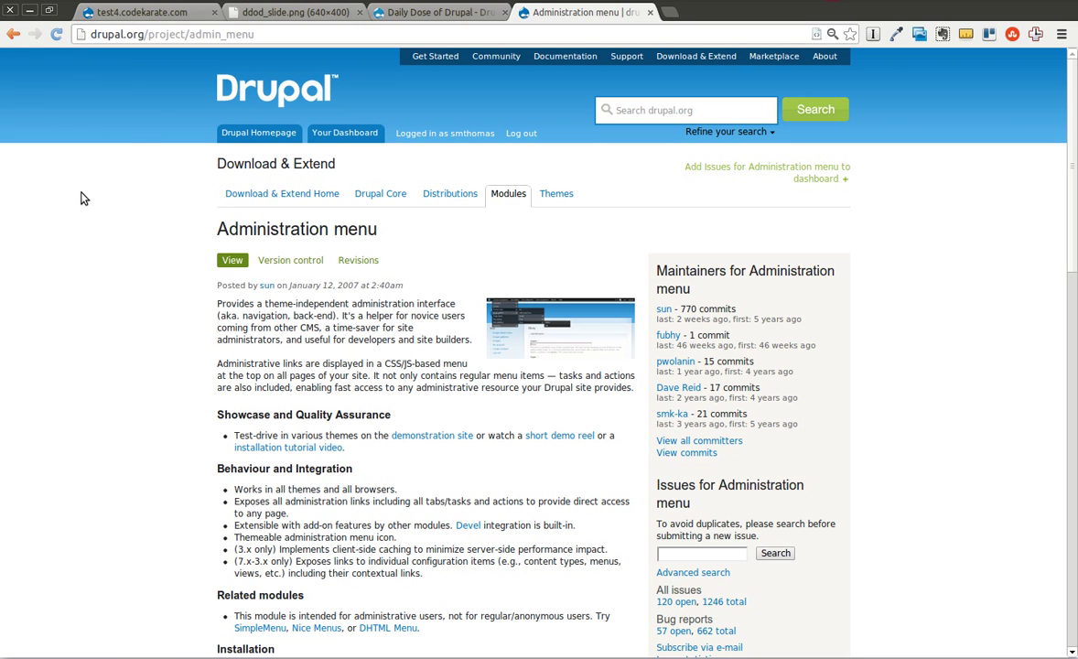
Enable the Administration menu module on the test4.codekarate.com site and save the module configuration
click(116, 15)
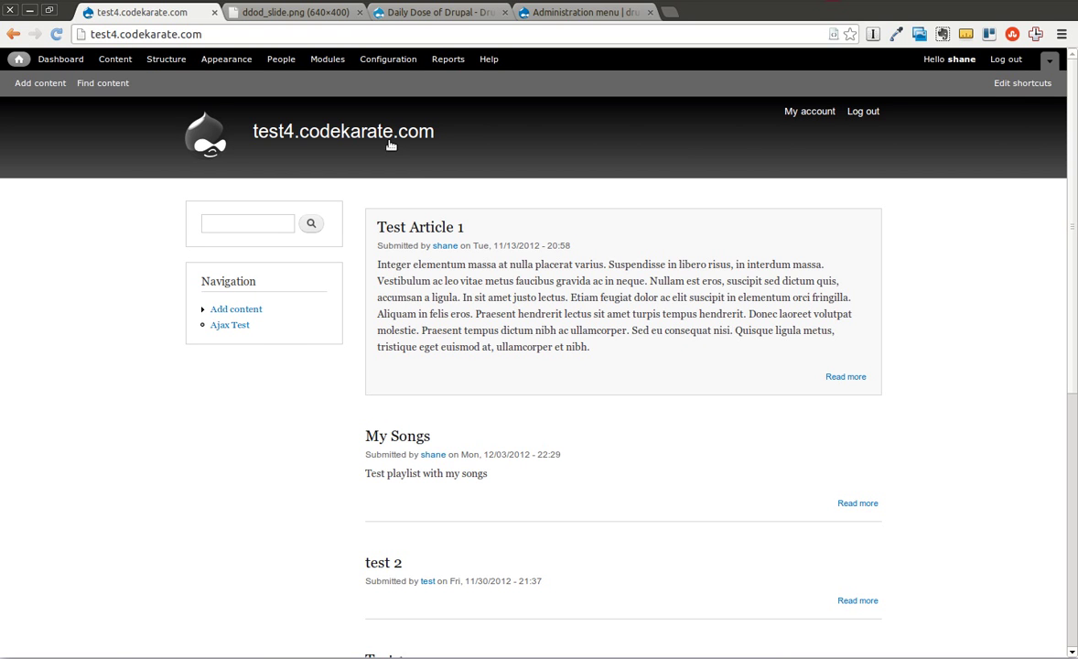
click(328, 60)
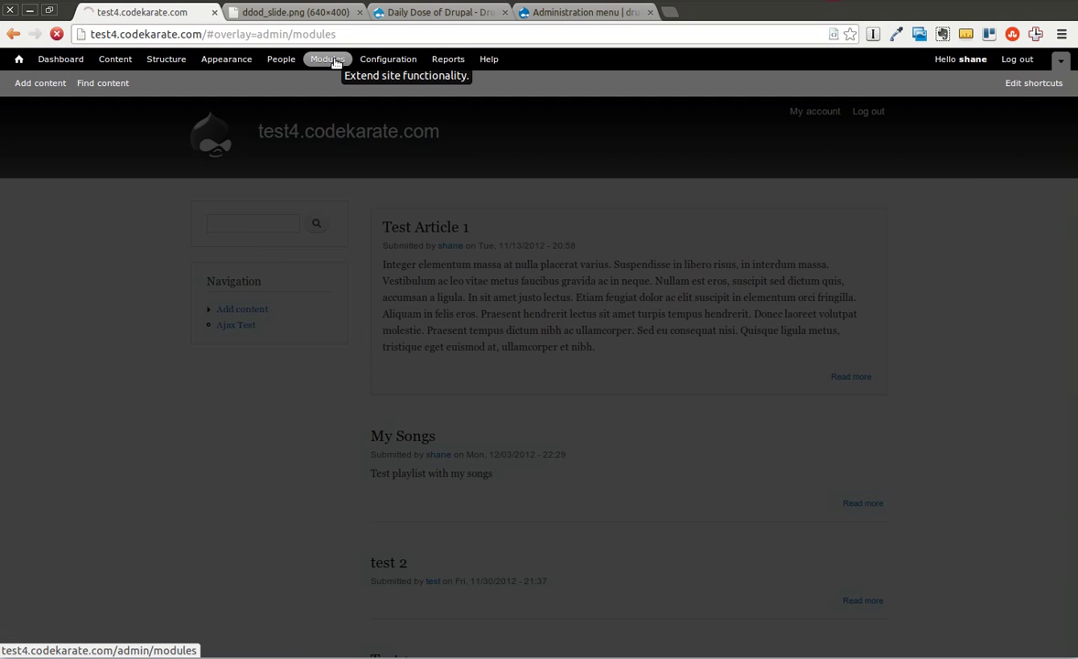
scroll(344, 272, down, 3)
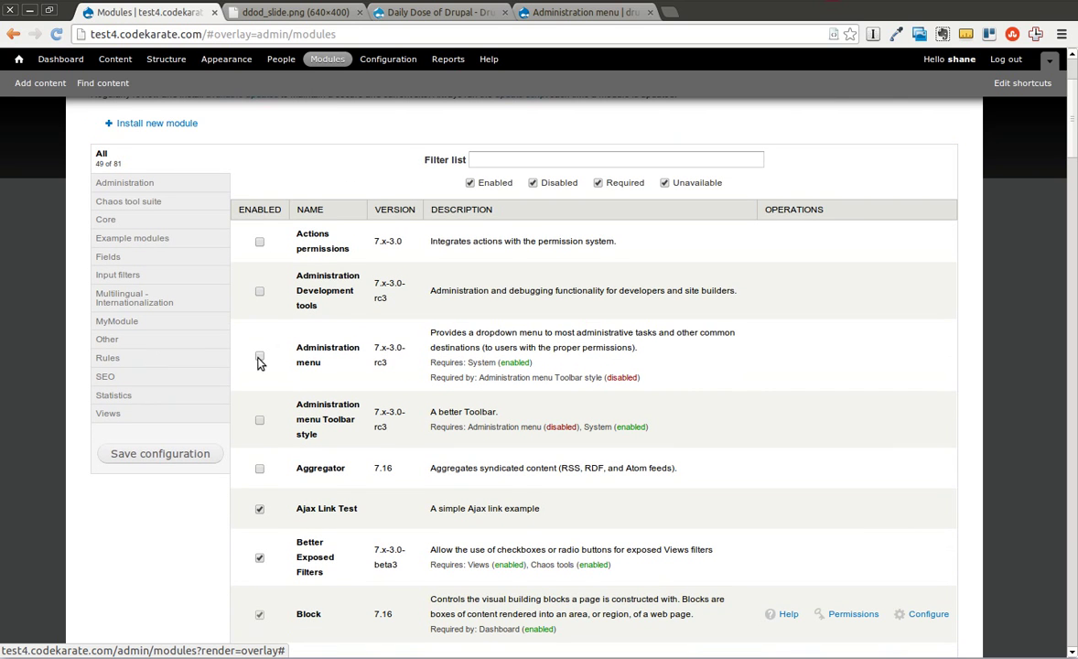
click(259, 358)
scroll(284, 402, down, 2)
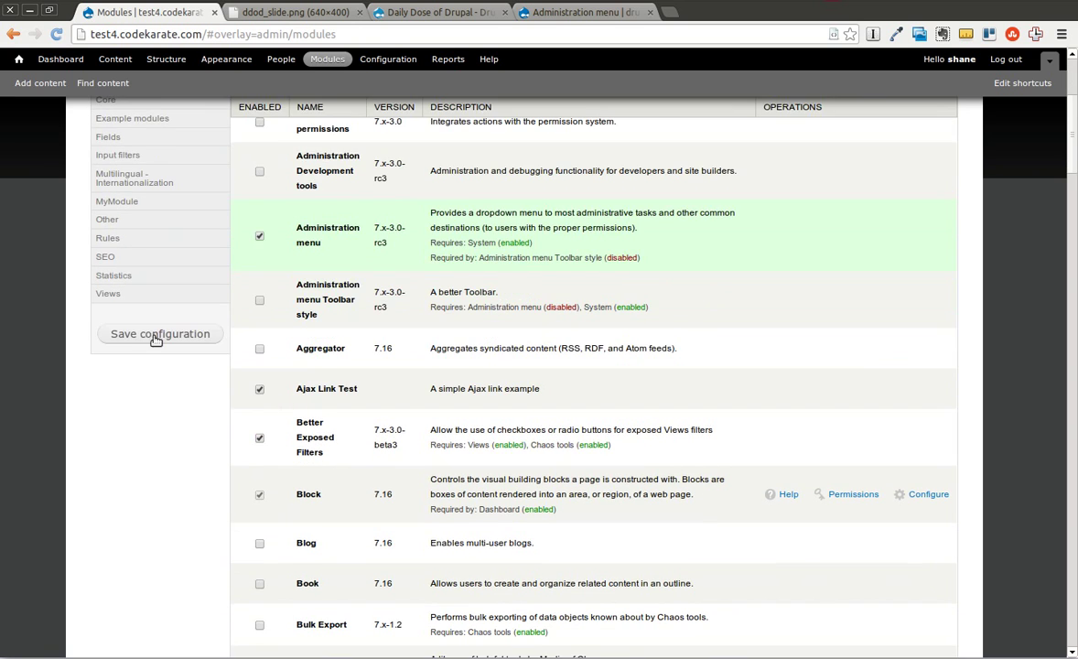
click(148, 336)
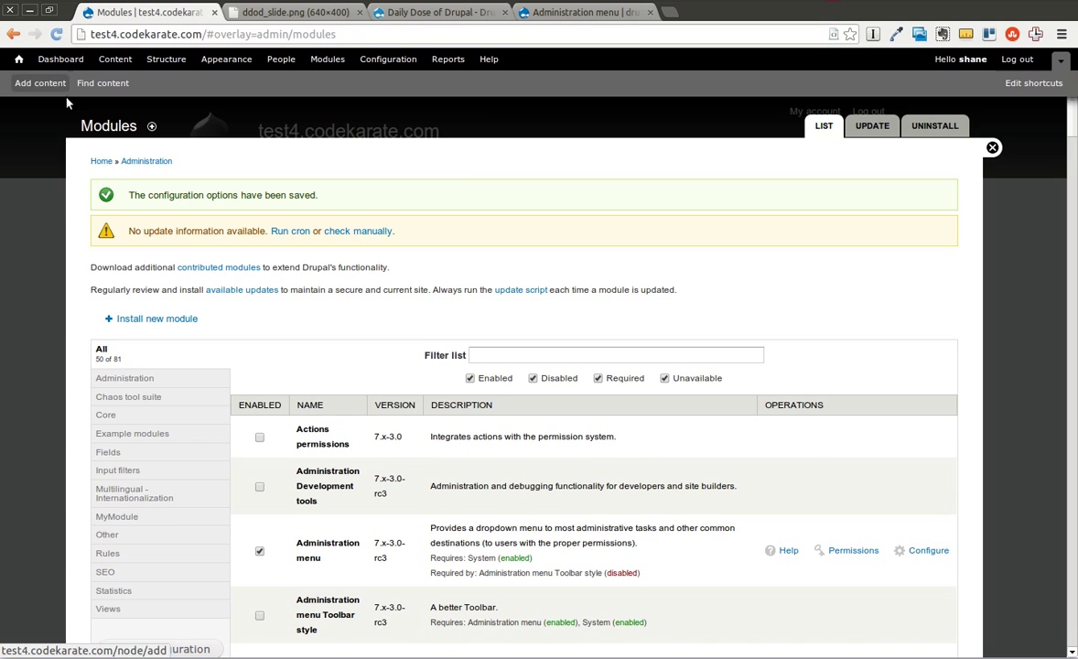
Return to the test site's home page and examine how the new administration menu sits with the existing toolbar
click(102, 162)
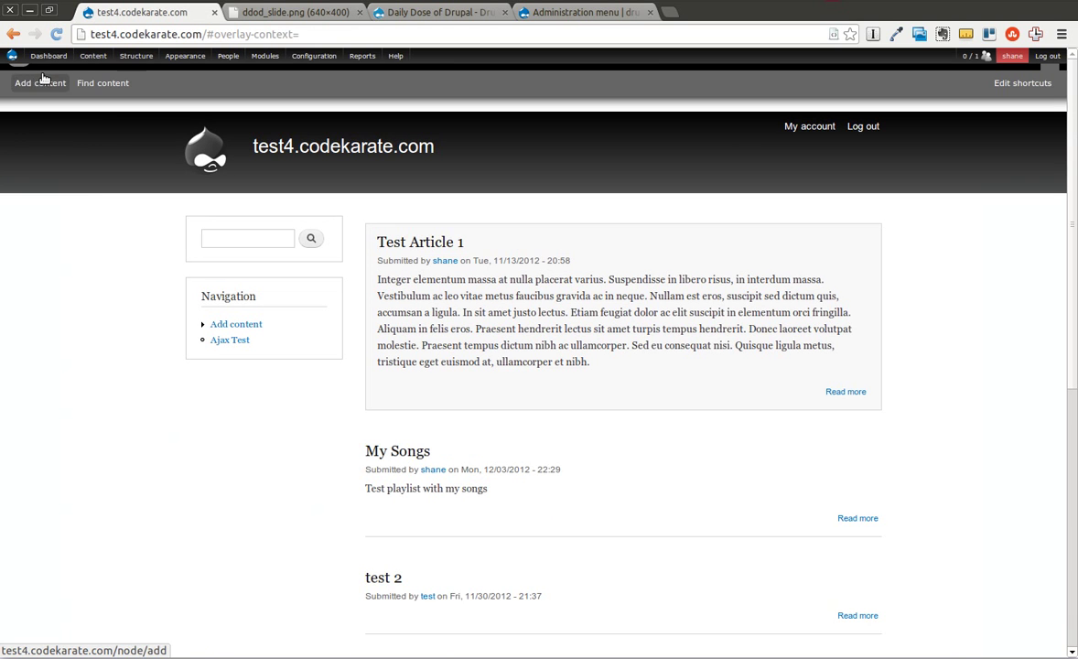
mouse_move(15, 58)
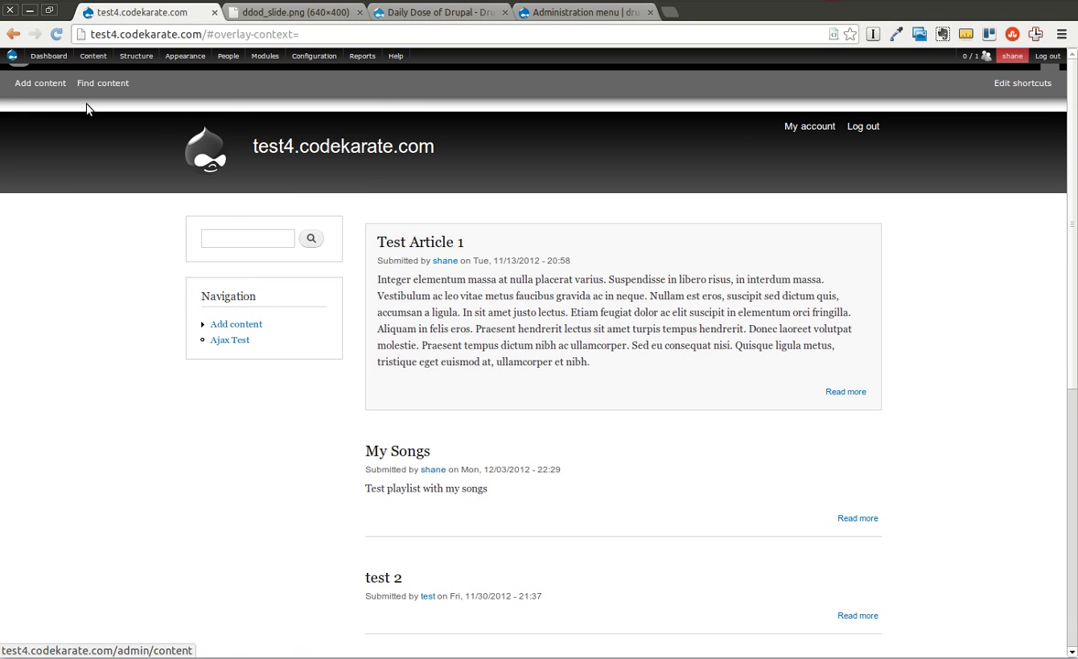
scroll(131, 151, down, 3)
scroll(144, 169, up, 3)
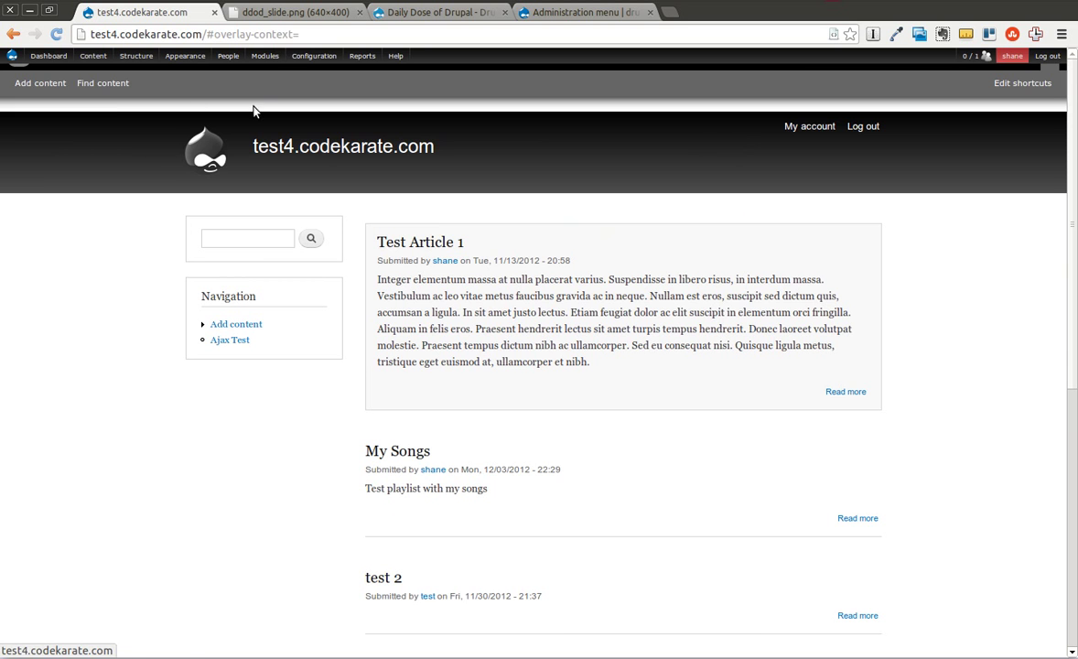
Disable the core Toolbar module in the site's module list and save the configuration
click(263, 57)
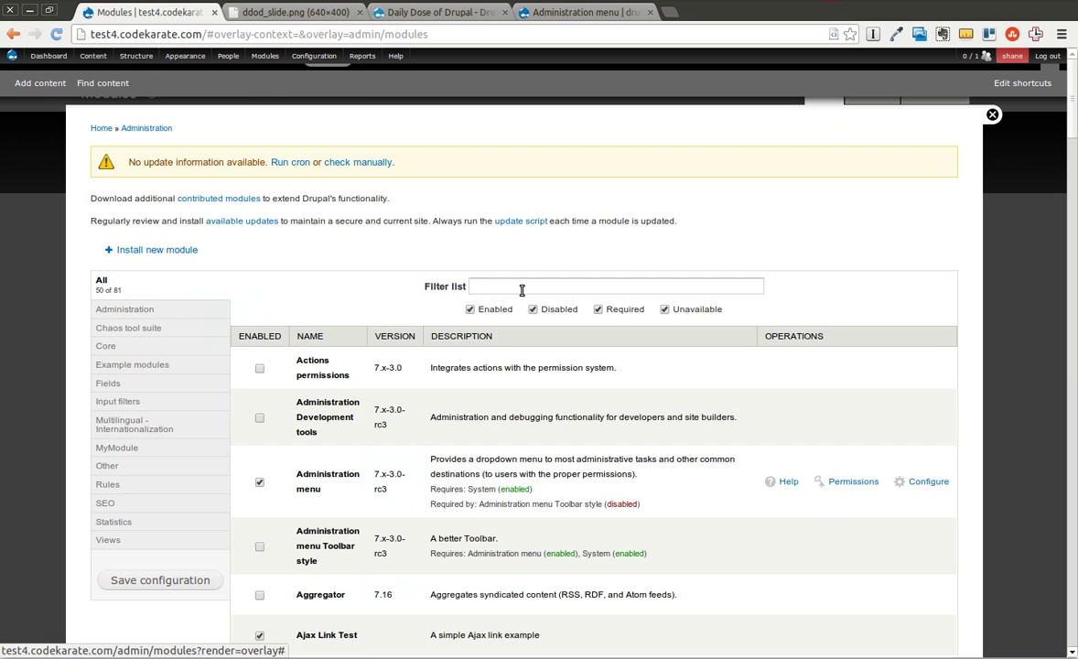
click(522, 287)
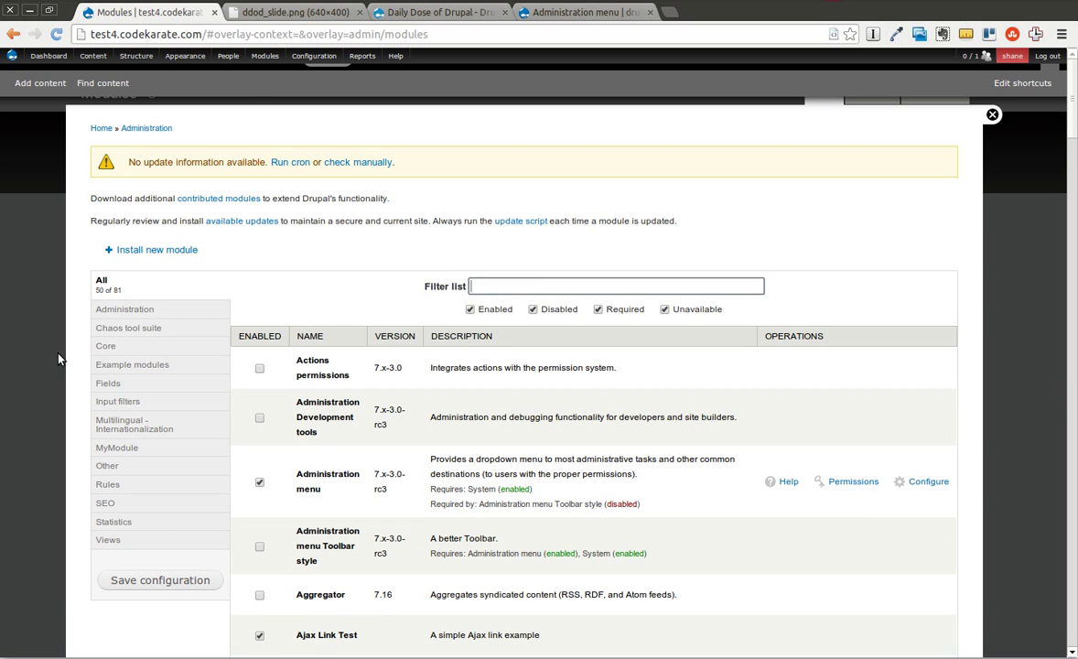
click(107, 348)
scroll(372, 382, down, 15)
scroll(373, 383, down, 10)
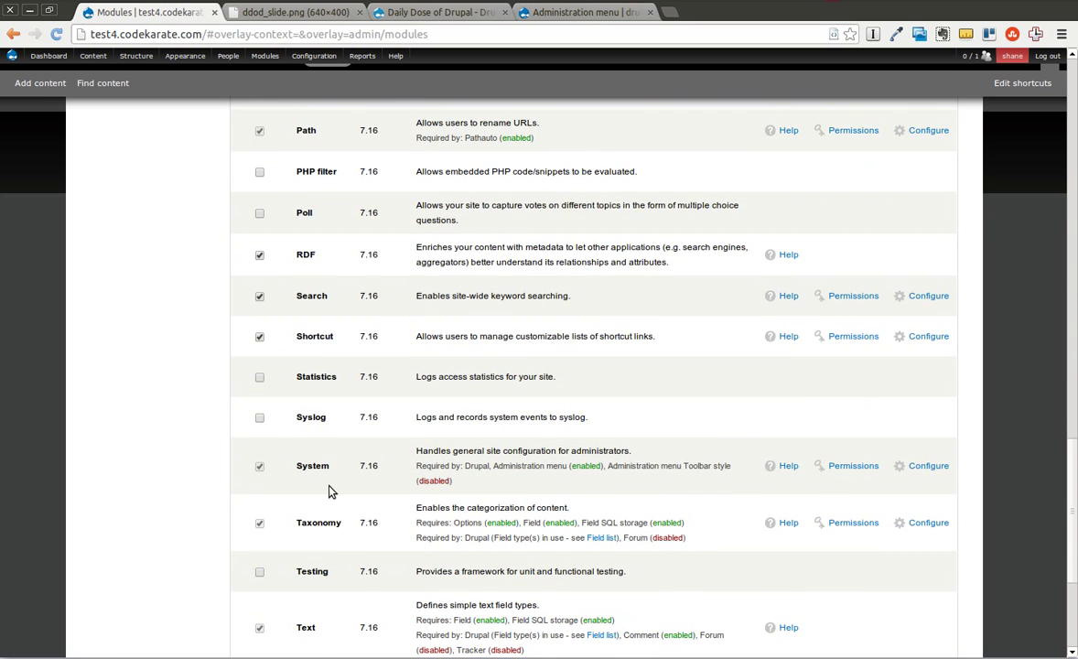
scroll(330, 490, down, 5)
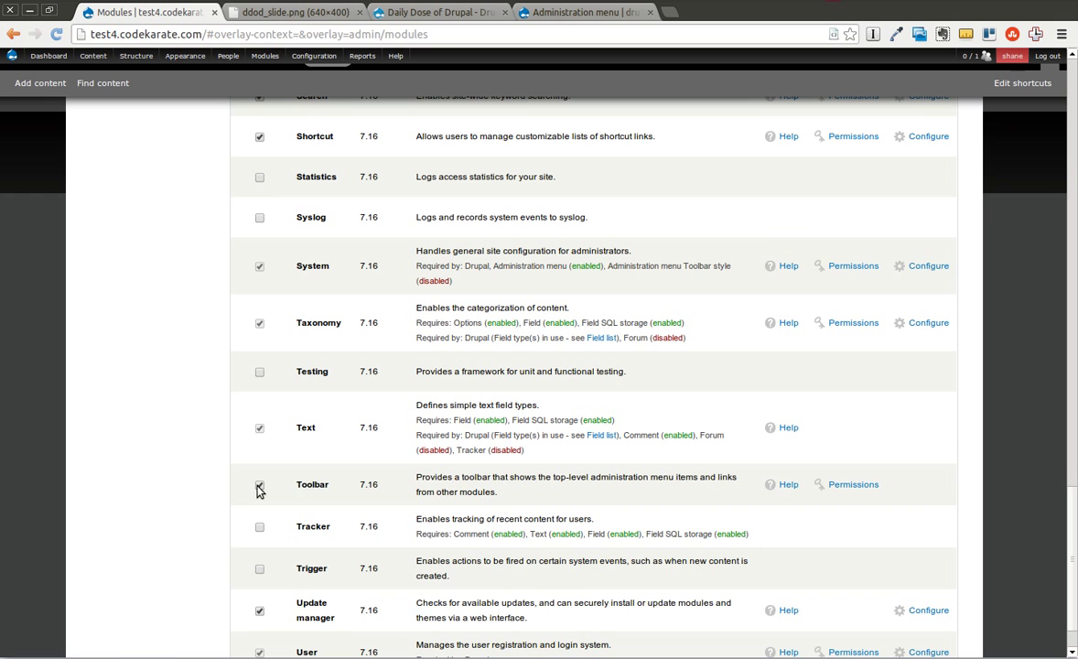
click(259, 486)
scroll(168, 464, up, 15)
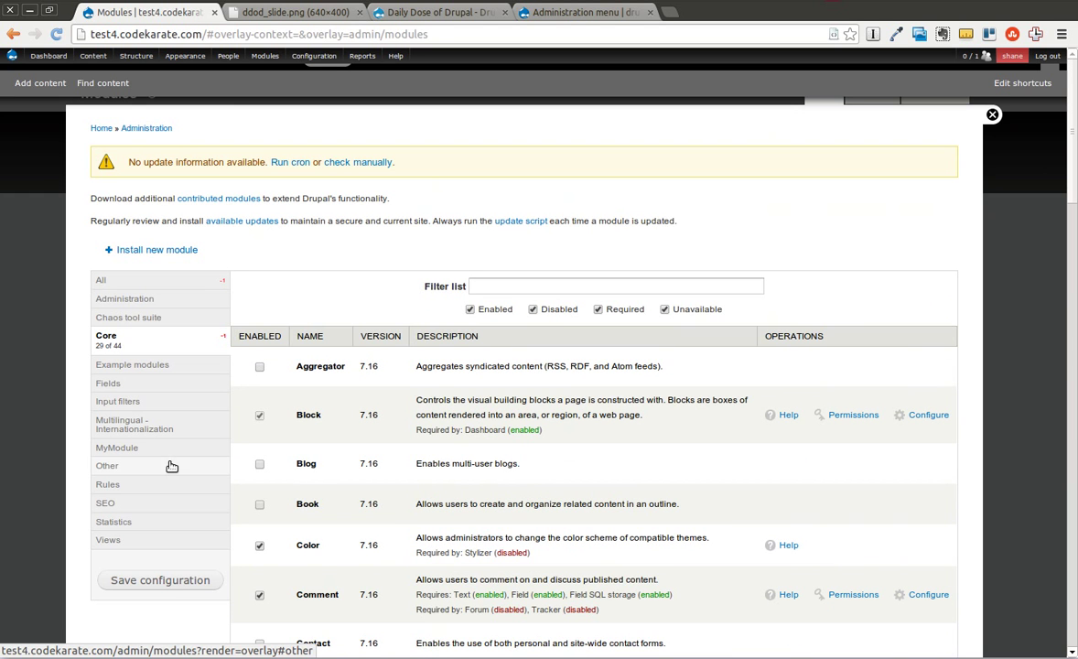
click(168, 579)
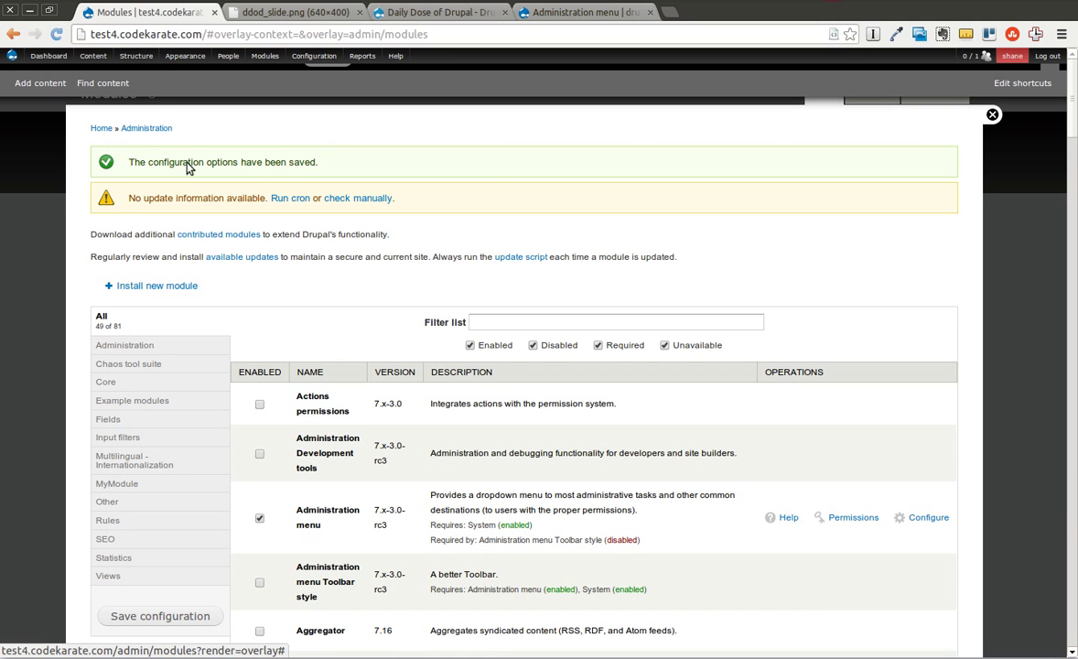
Check the Core group of the module list and flush all of the site's caches
click(115, 385)
scroll(332, 424, down, 15)
scroll(332, 424, up, 15)
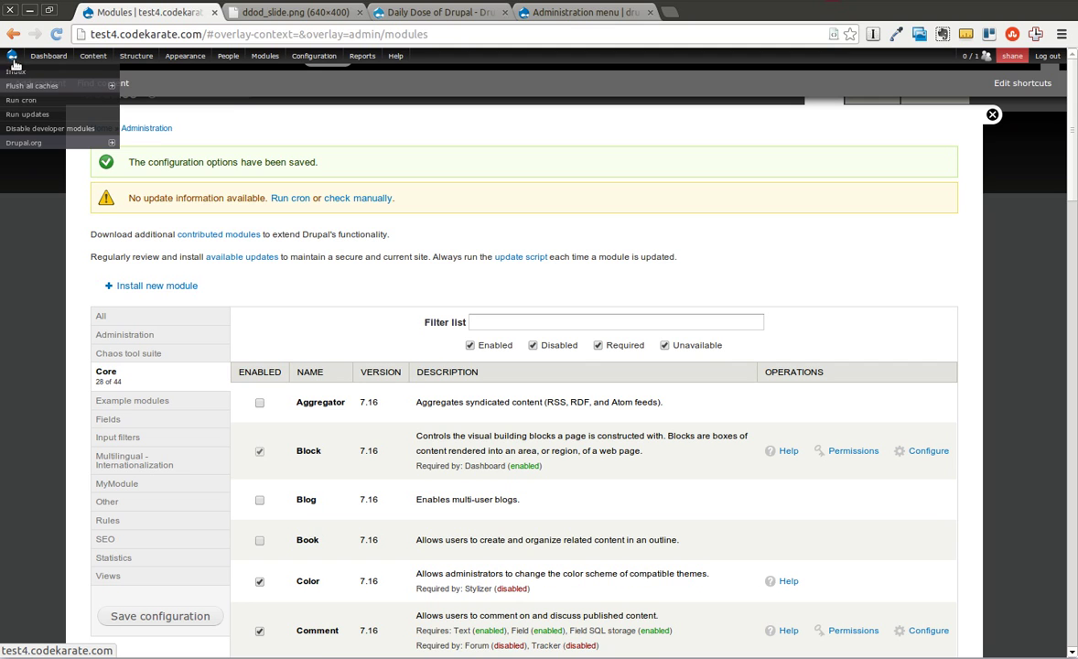
mouse_move(27, 85)
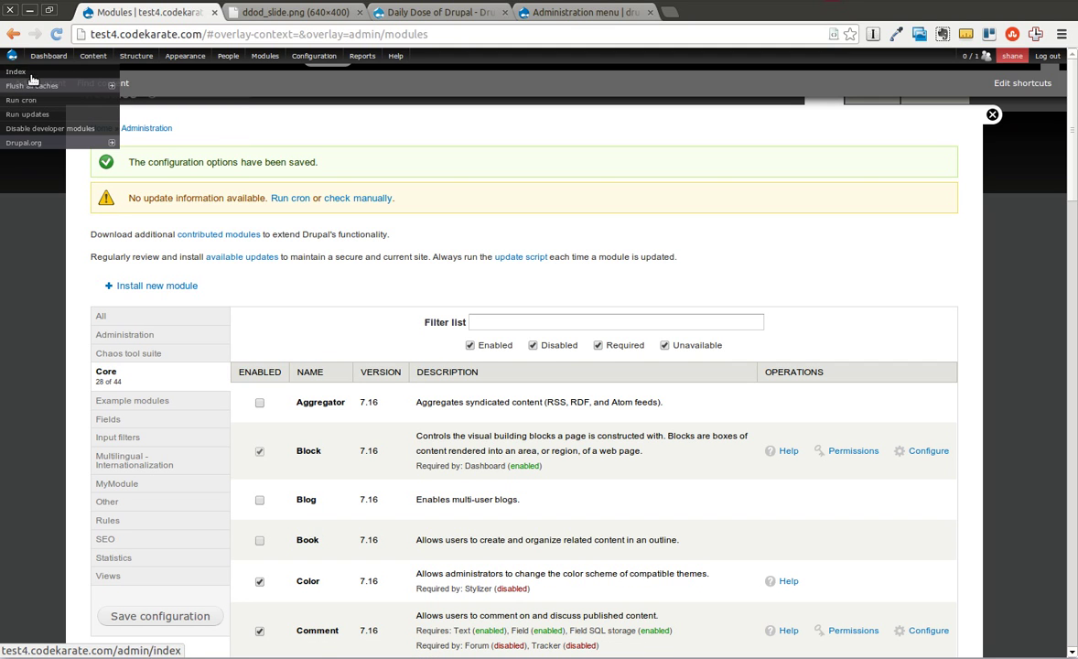
click(40, 86)
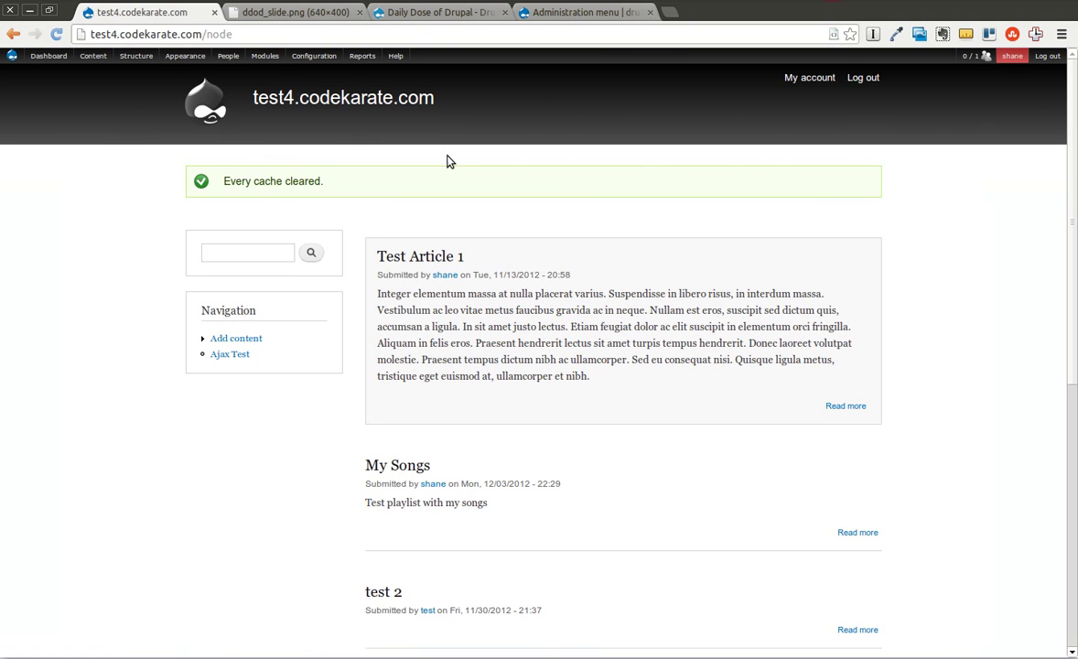
Look through the Structure and Configuration submenus of the administration menu and open the Configuration page
mouse_move(103, 70)
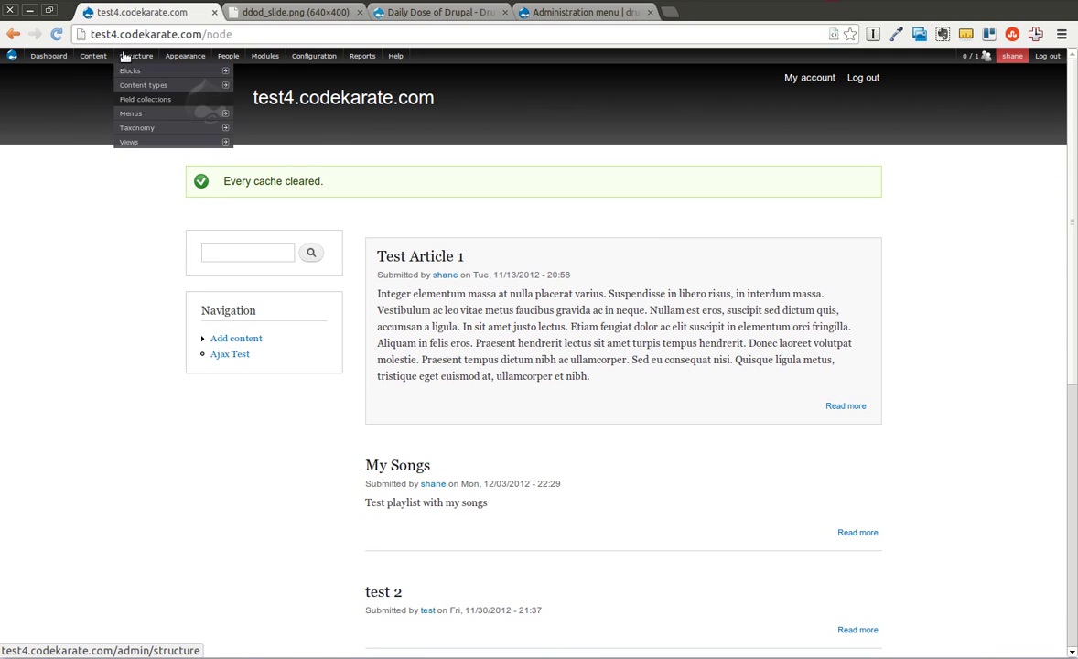
mouse_move(173, 57)
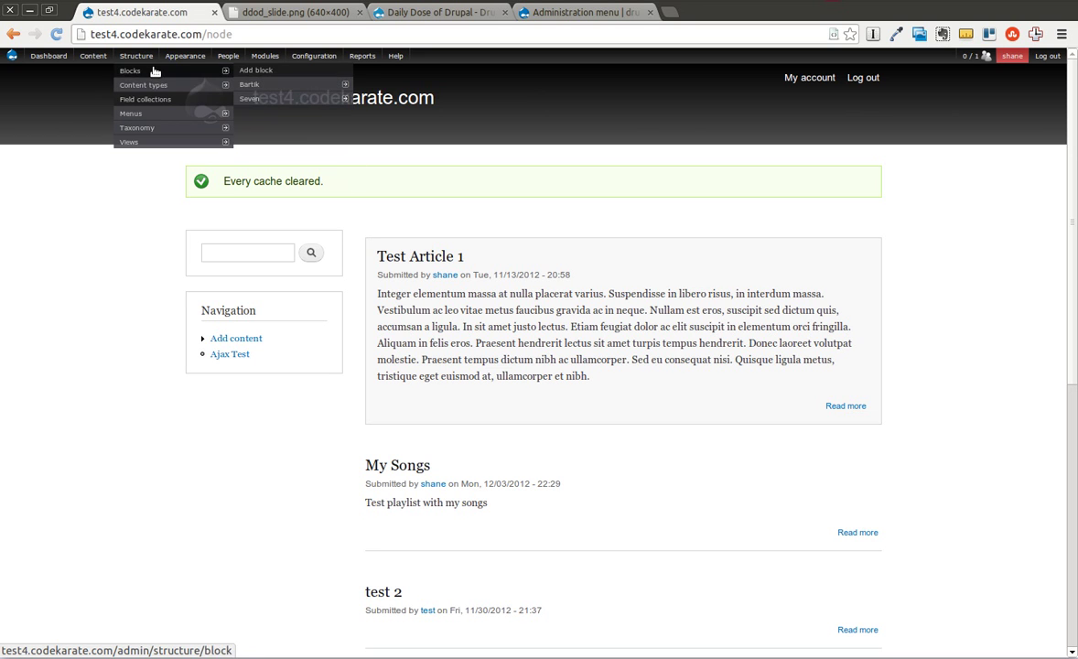
mouse_move(295, 58)
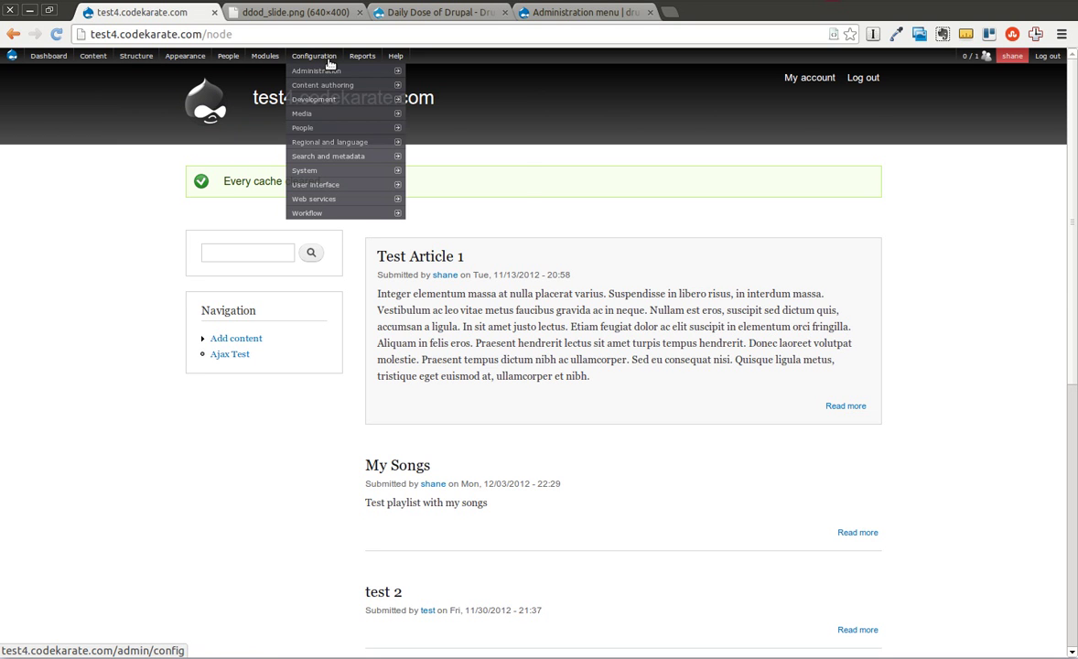
mouse_move(321, 151)
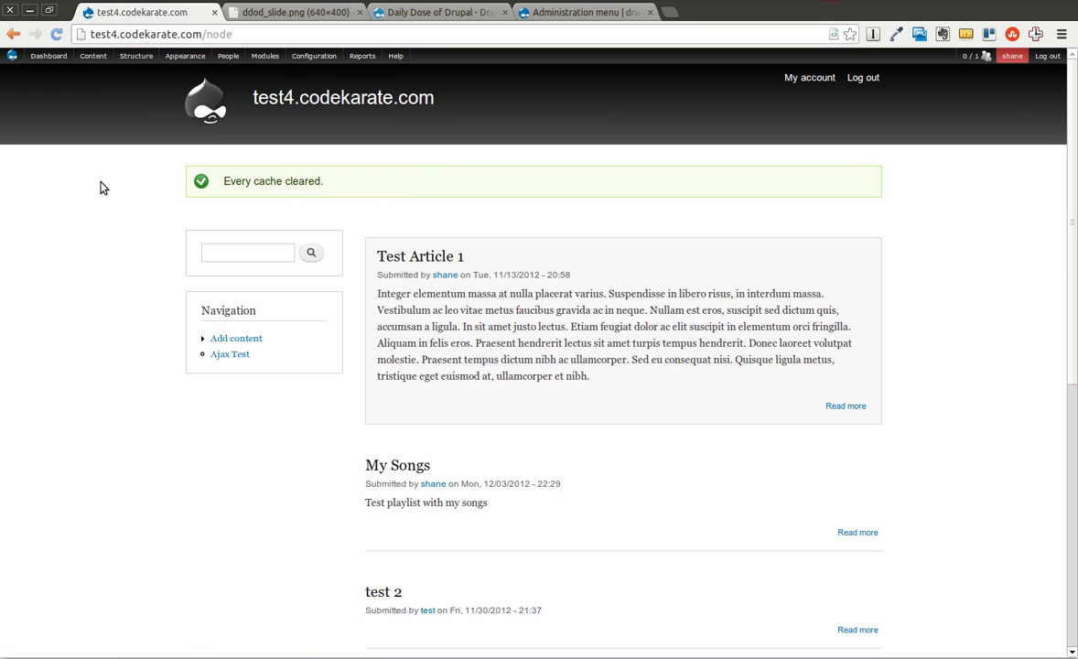
click(303, 58)
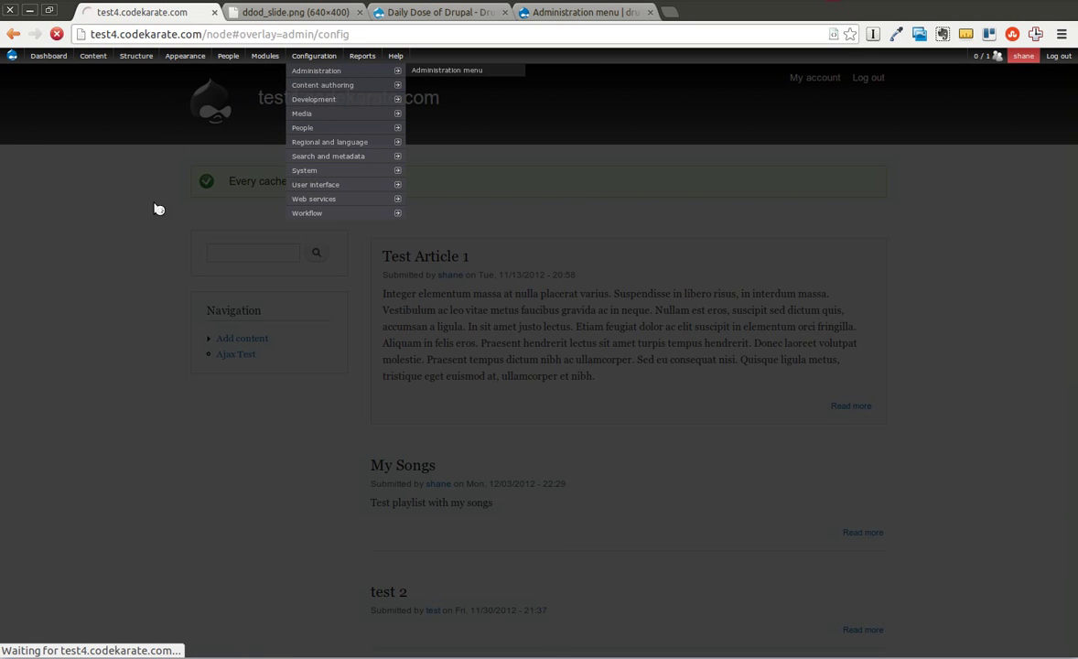
Enable the Administration menu Toolbar style module in the module list and save the configuration
click(263, 60)
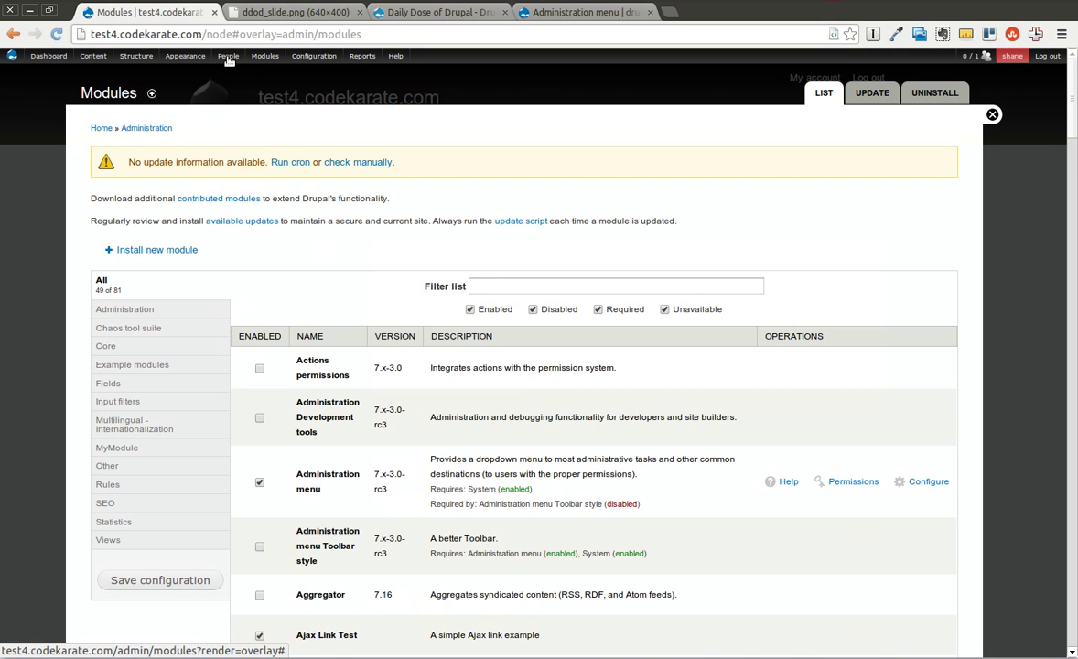
mouse_move(165, 95)
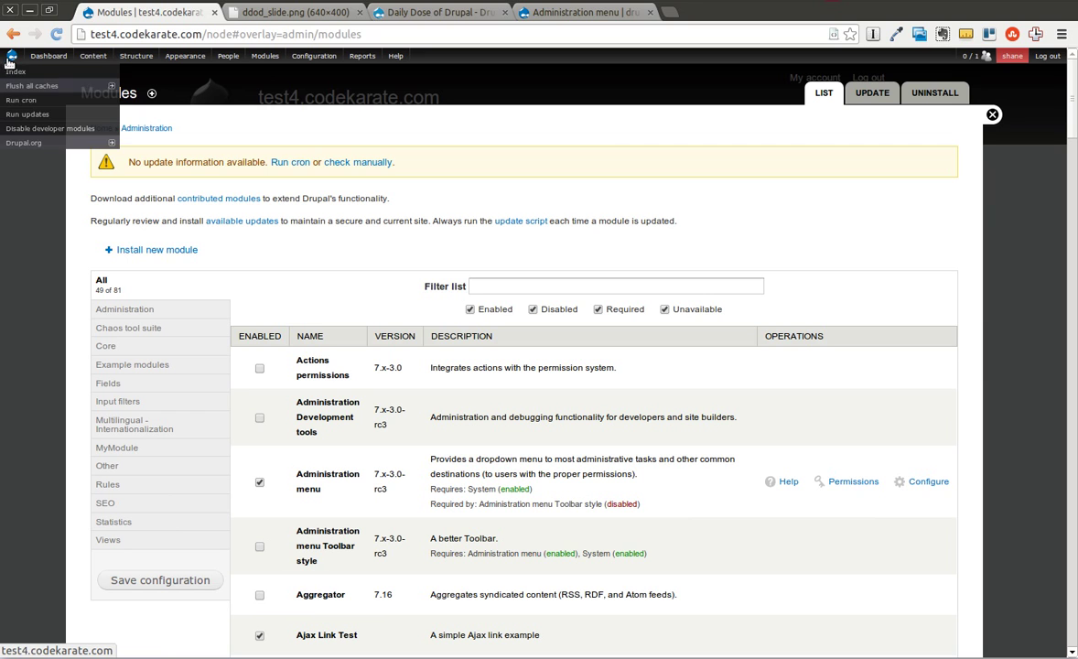
mouse_move(30, 86)
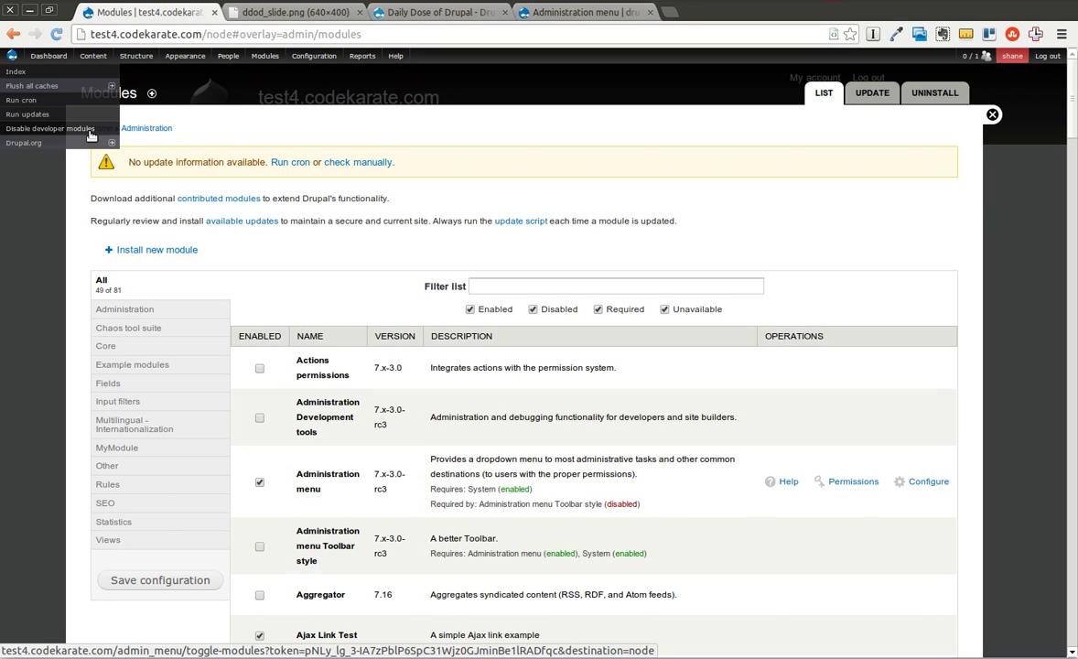
mouse_move(66, 140)
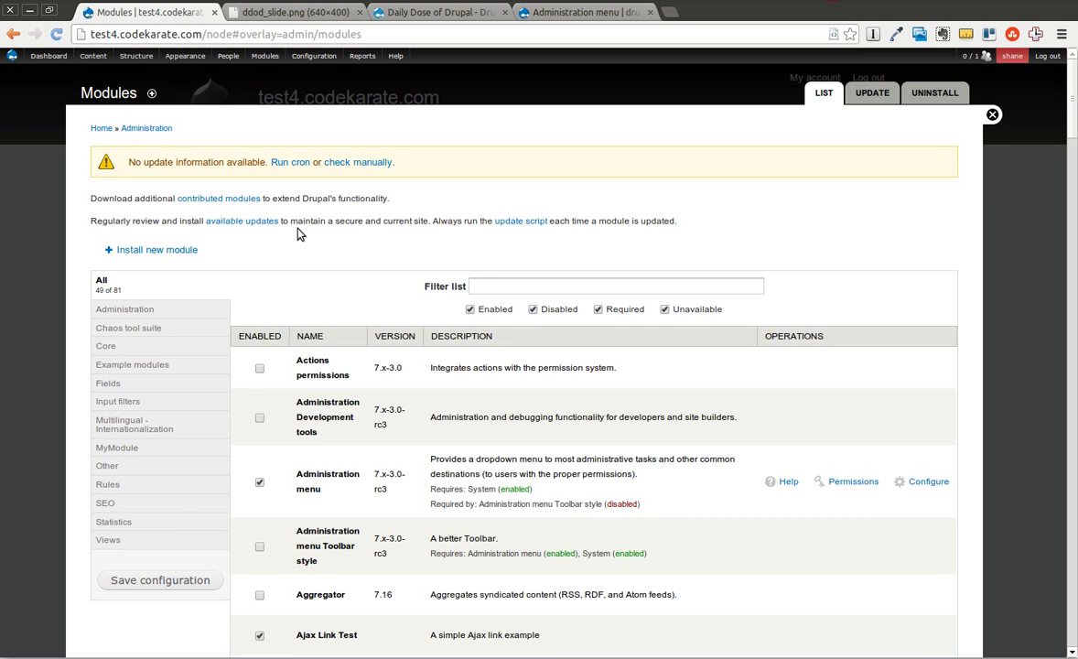
scroll(299, 234, down, 3)
scroll(275, 174, down, 2)
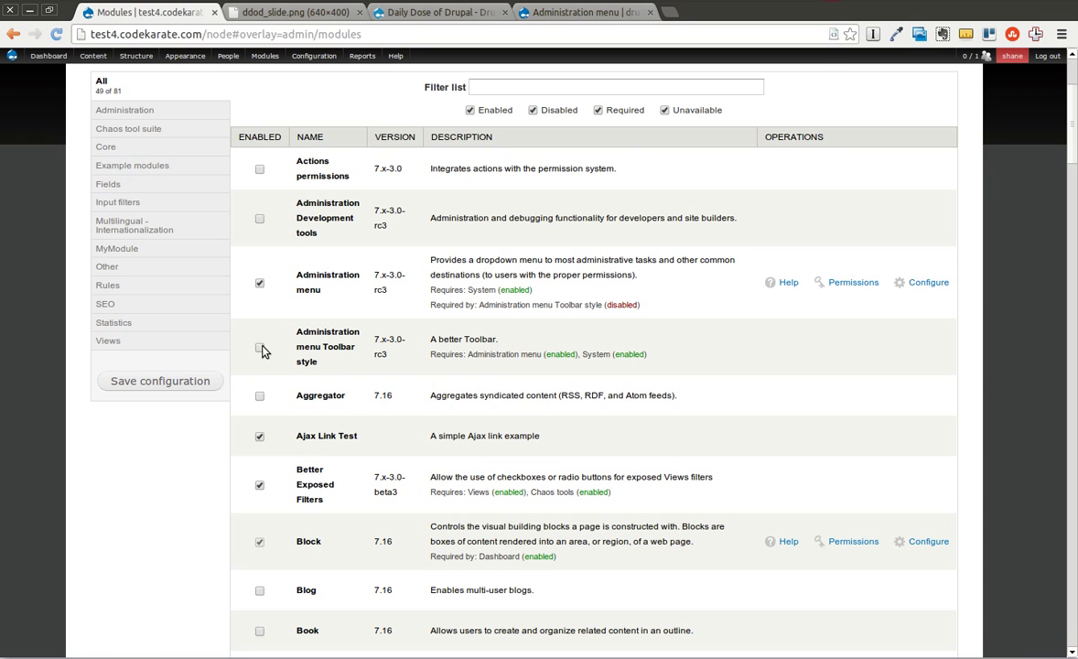
scroll(268, 335, up, 5)
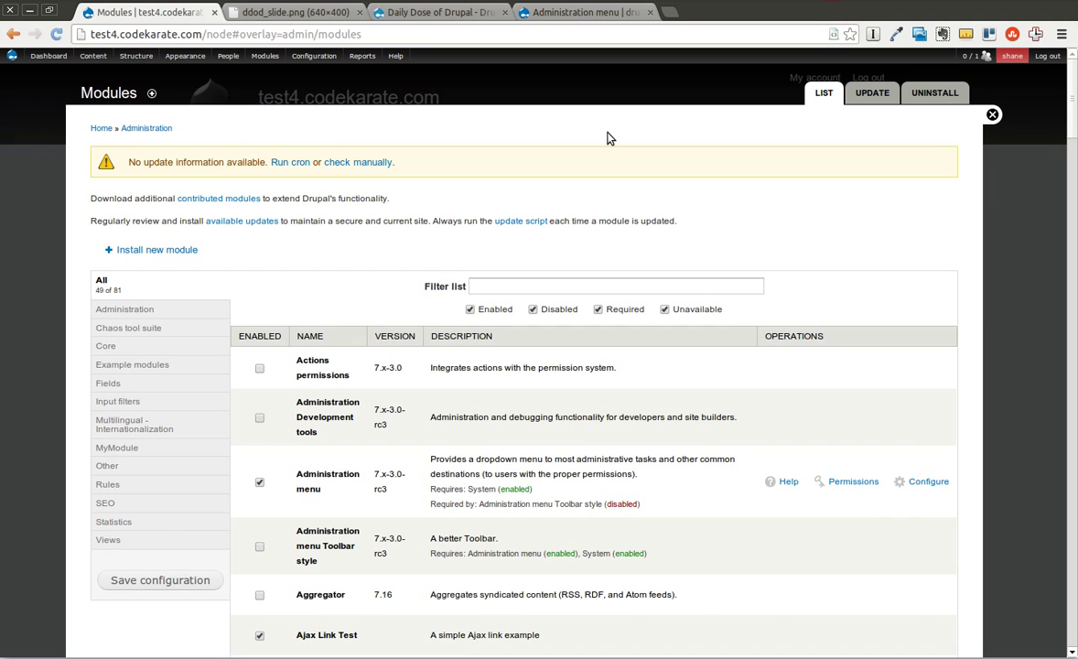
scroll(448, 145, down, 3)
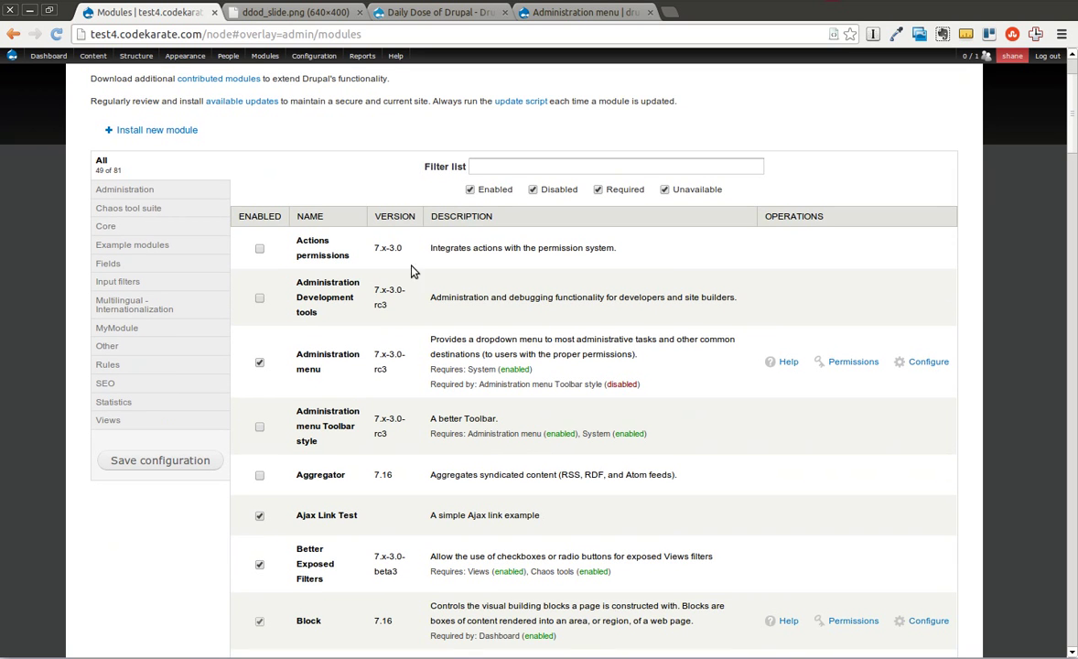
click(259, 428)
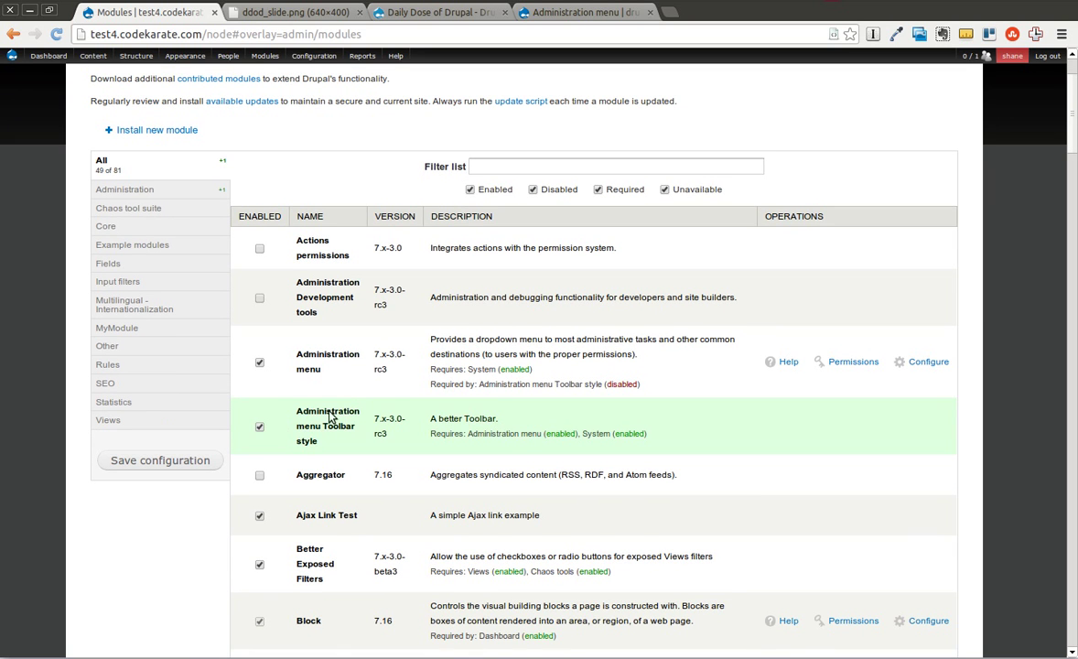
click(160, 460)
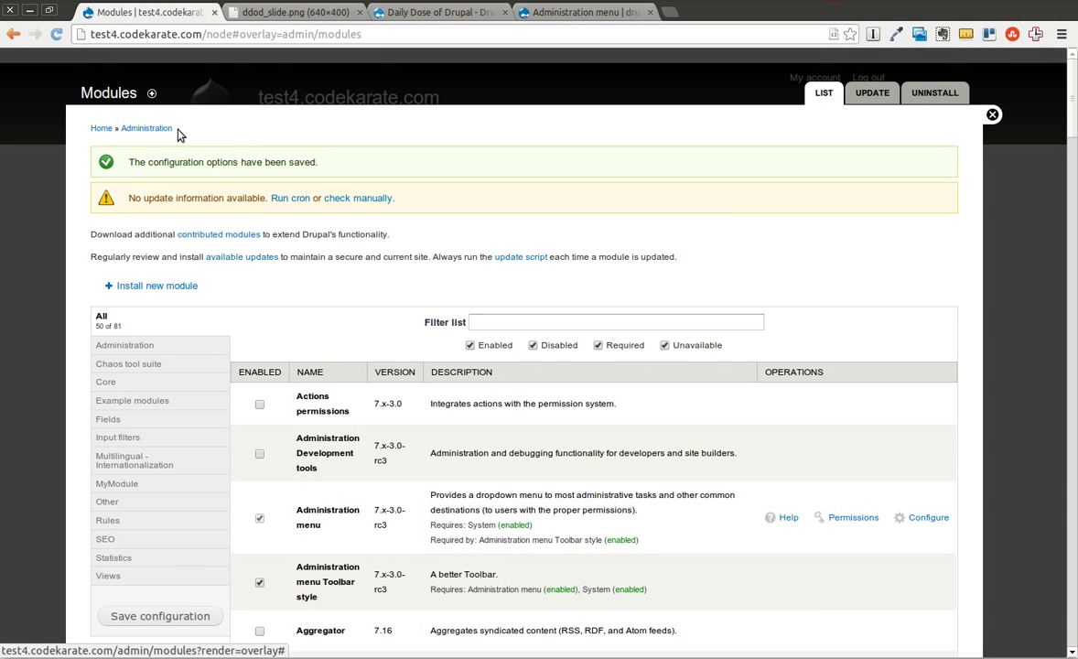
Return to the site's home page and examine the restyled administration menu, including the Structure and Content types submenus
click(104, 128)
mouse_move(21, 59)
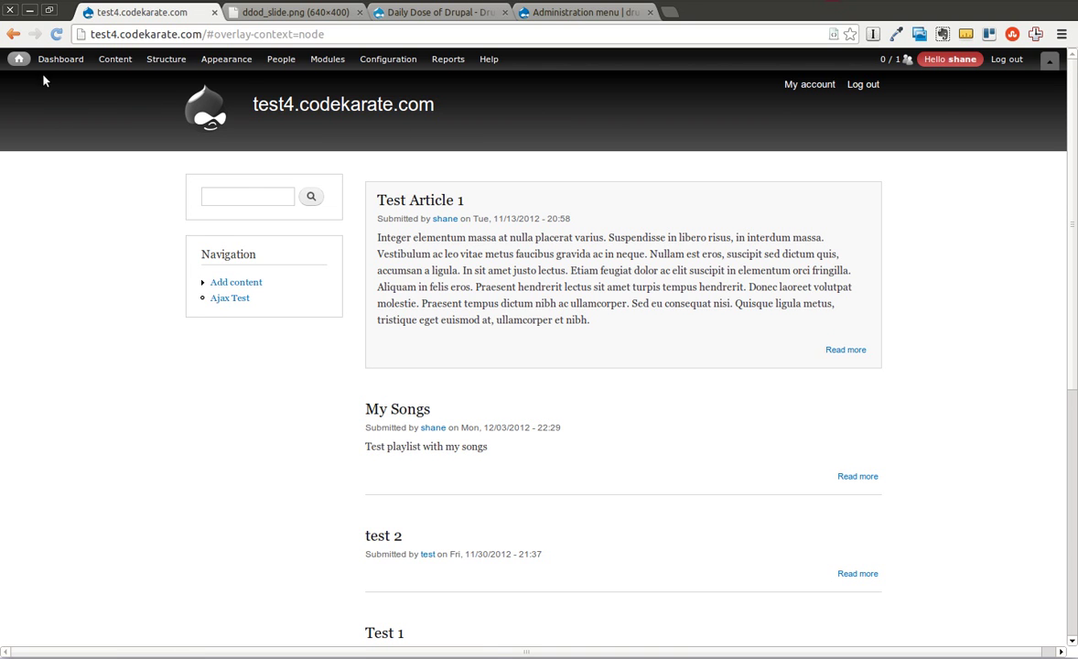
mouse_move(37, 169)
mouse_move(165, 59)
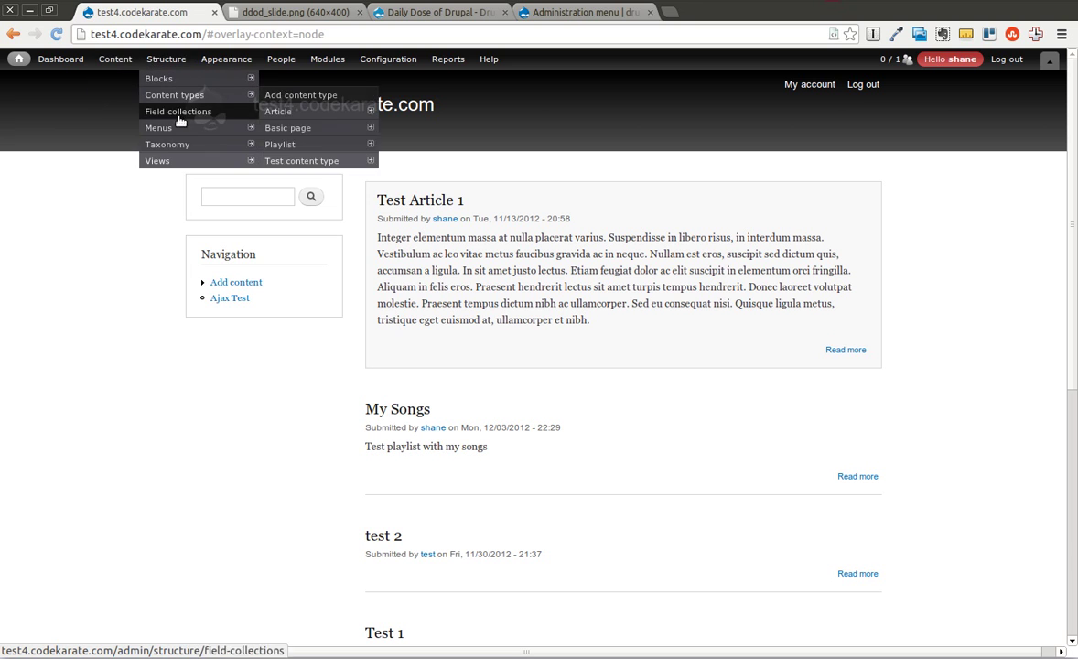
mouse_move(237, 103)
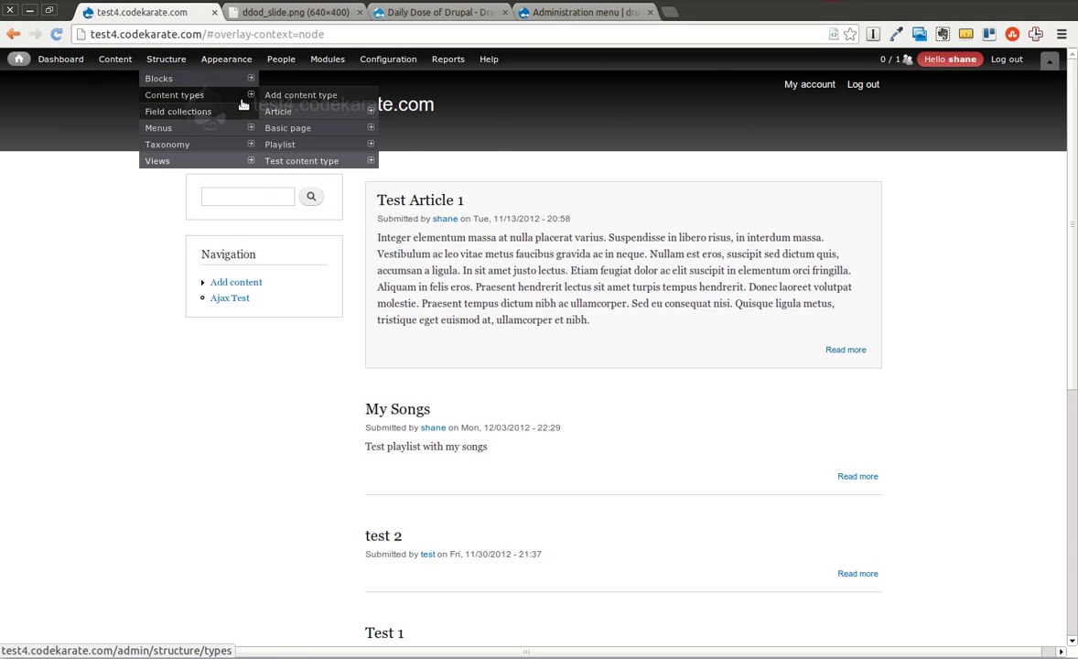